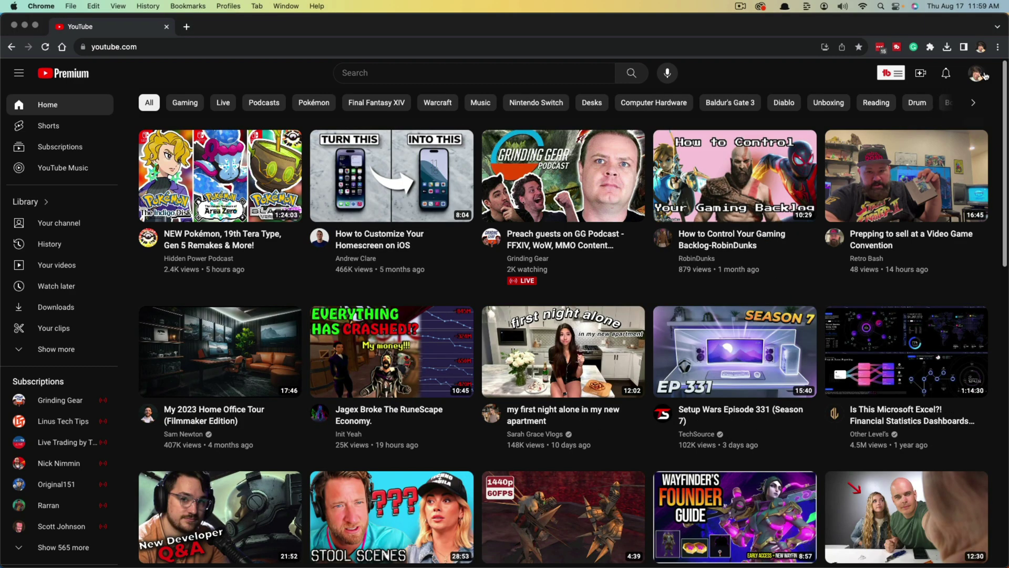
Step: Open YouTube's account menu from the top-right profile avatar
{"action": "left_click", "coordinate": [977, 74]}
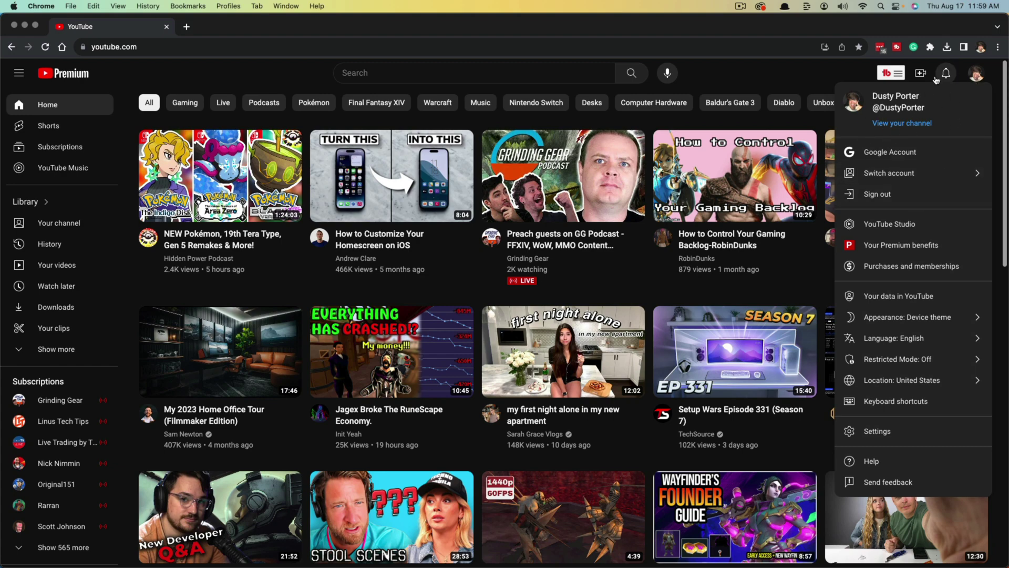
Step: Go from Google Account through Data & privacy to the YouTube History activity controls
{"action": "left_click", "coordinate": [884, 153]}
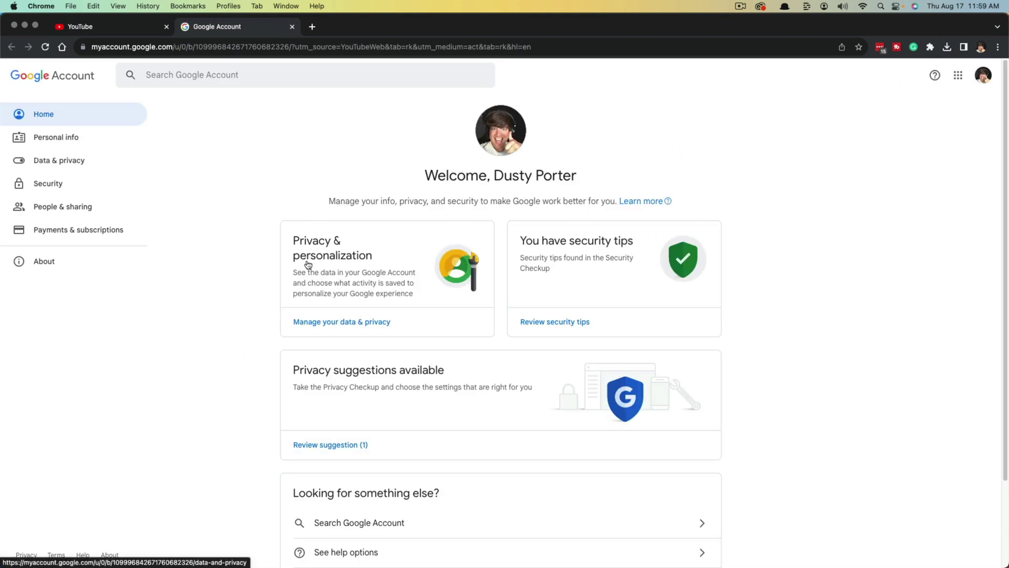
{"action": "left_click", "coordinate": [62, 162]}
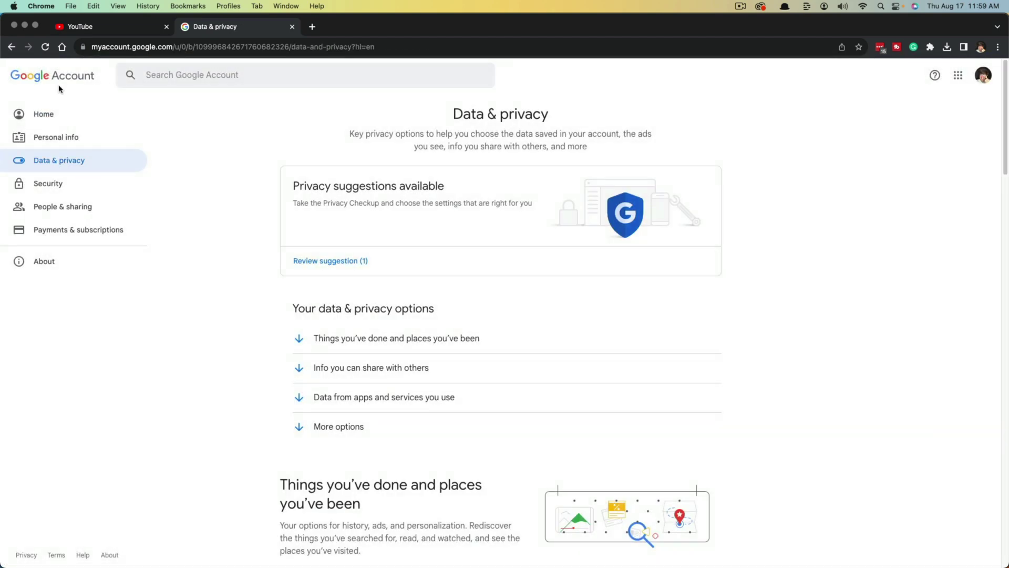
{"action": "scroll", "coordinate": [302, 294], "scroll_direction": "down", "scroll_amount": 5}
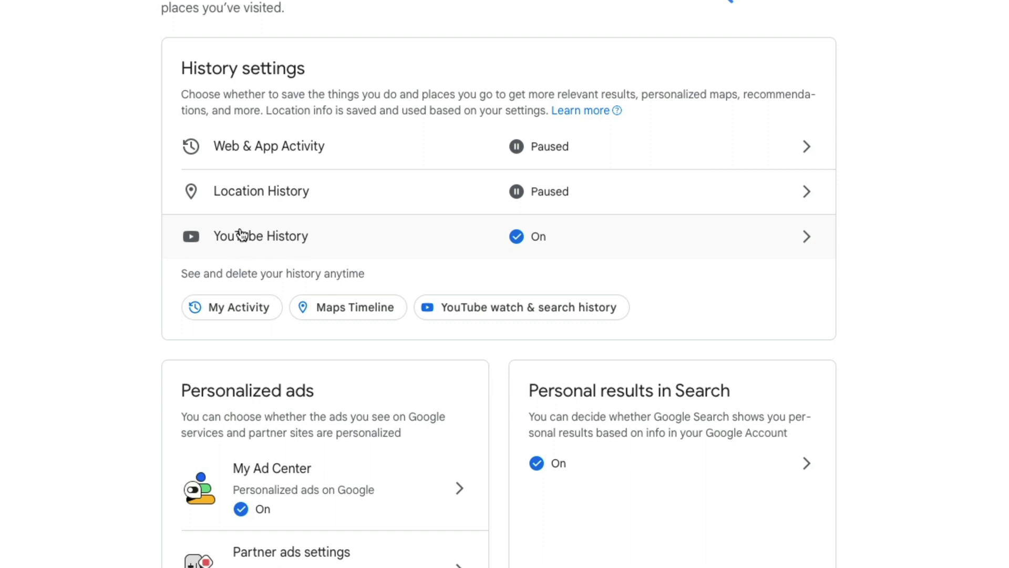
{"action": "left_click", "coordinate": [312, 244]}
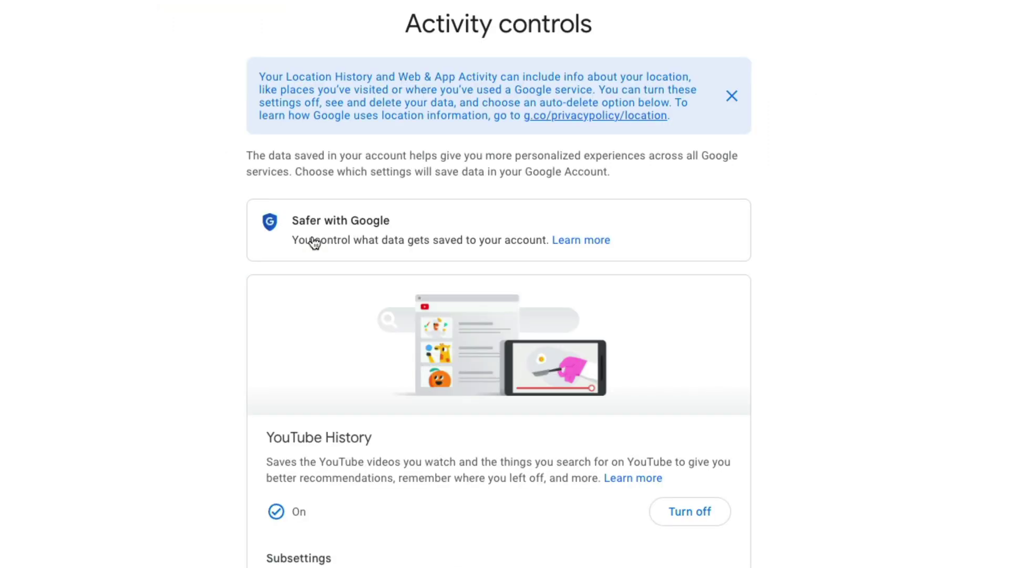
{"action": "scroll", "coordinate": [193, 413], "scroll_direction": "down", "scroll_amount": 3}
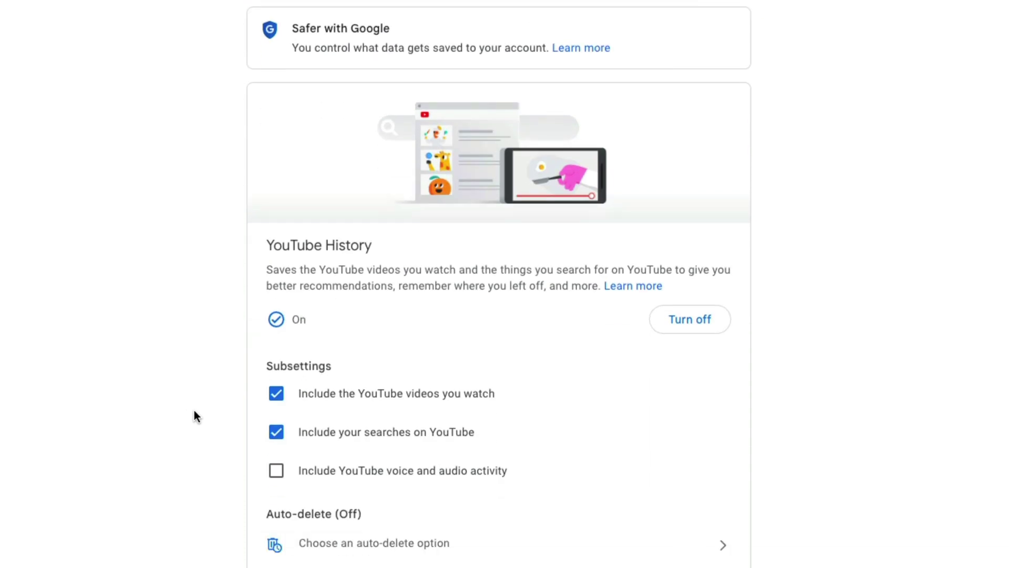
{"action": "scroll", "coordinate": [194, 411], "scroll_direction": "up", "scroll_amount": 3}
{"action": "scroll", "coordinate": [193, 408], "scroll_direction": "down", "scroll_amount": 1}
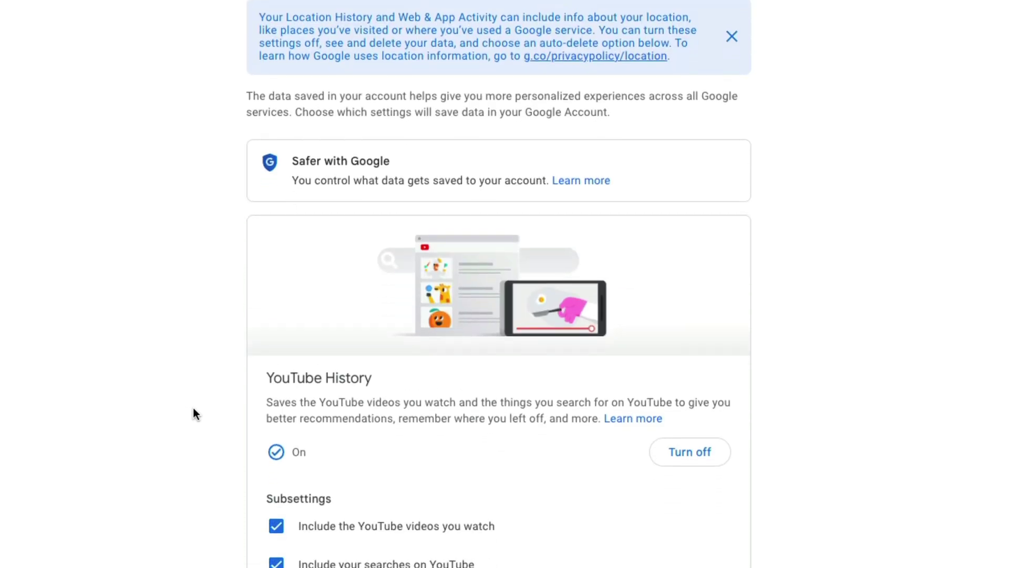
{"action": "scroll", "coordinate": [193, 409], "scroll_direction": "down", "scroll_amount": 2}
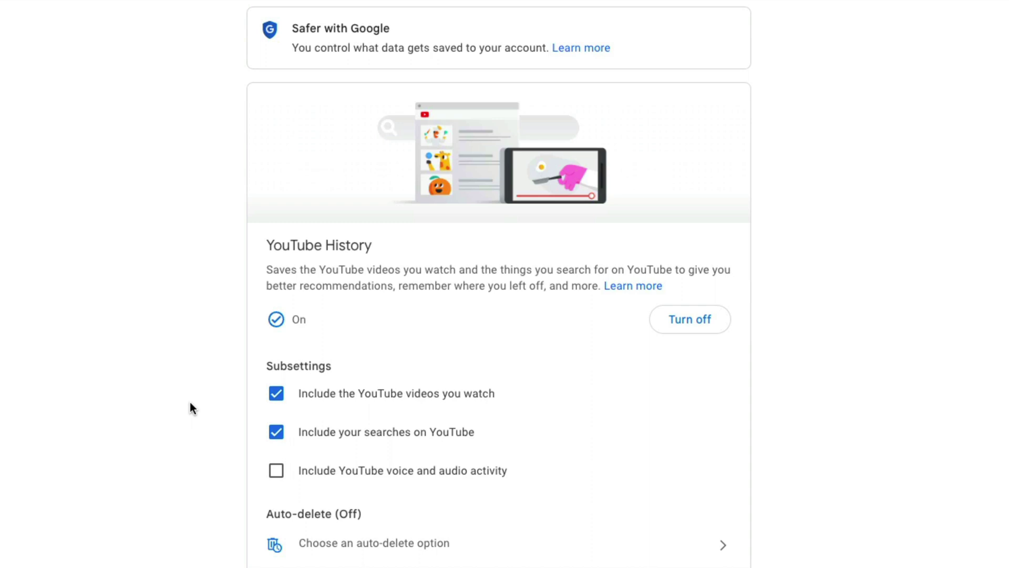
{"action": "scroll", "coordinate": [197, 386], "scroll_direction": "down", "scroll_amount": 2}
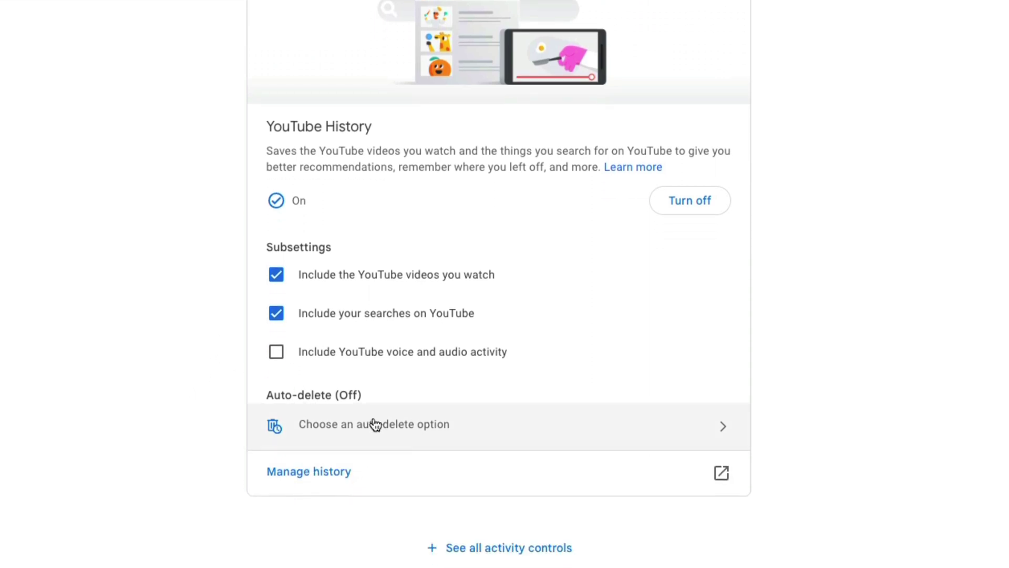
{"action": "left_click", "coordinate": [359, 427]}
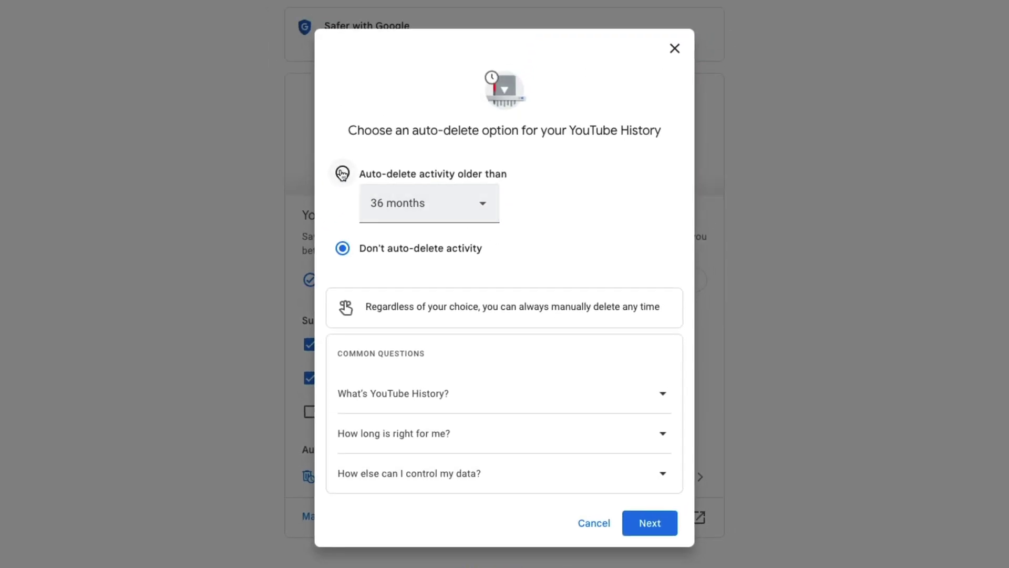
{"action": "left_click", "coordinate": [342, 175]}
{"action": "left_click", "coordinate": [426, 219]}
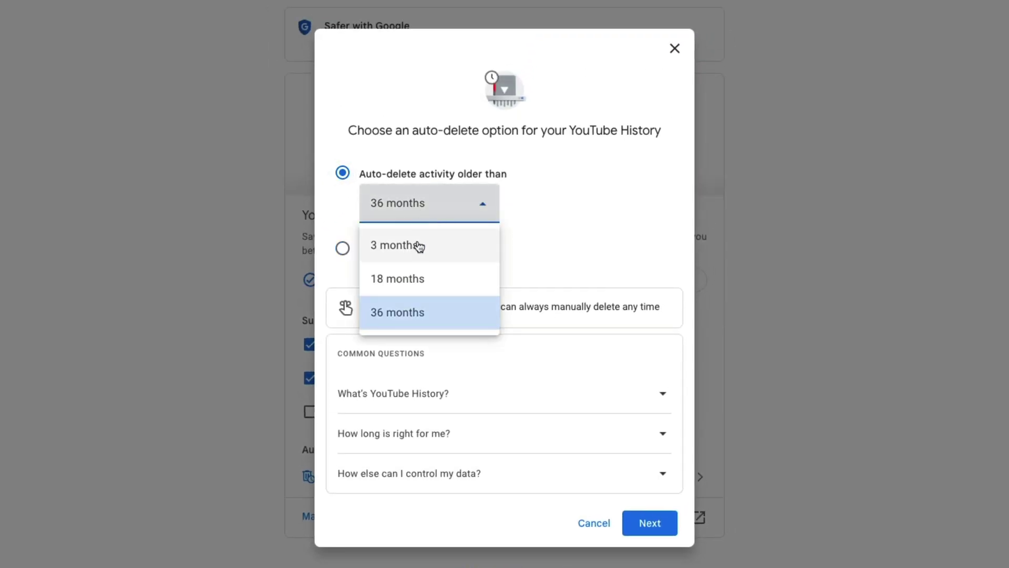
{"action": "left_click", "coordinate": [608, 223]}
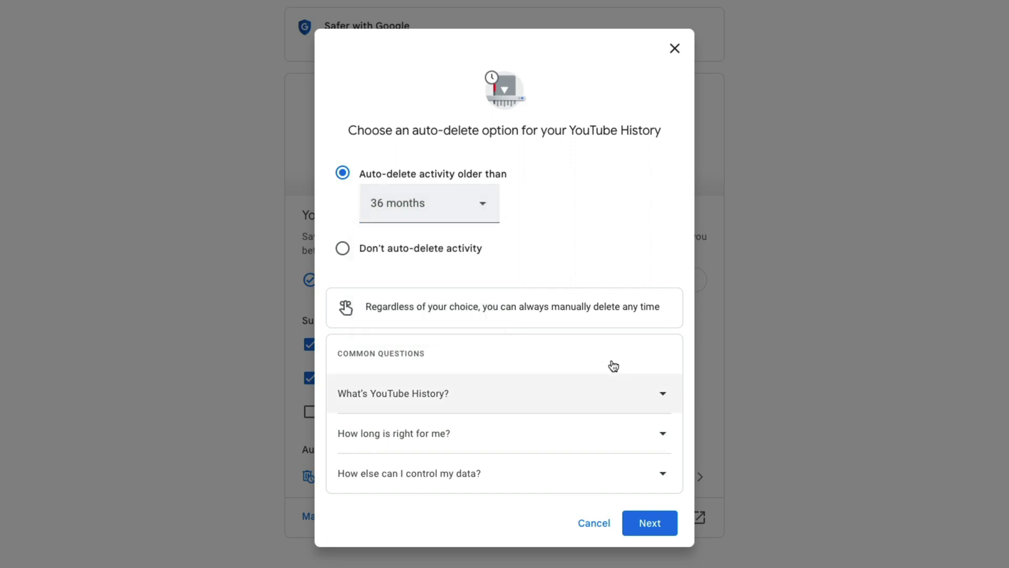
{"action": "left_click", "coordinate": [674, 50]}
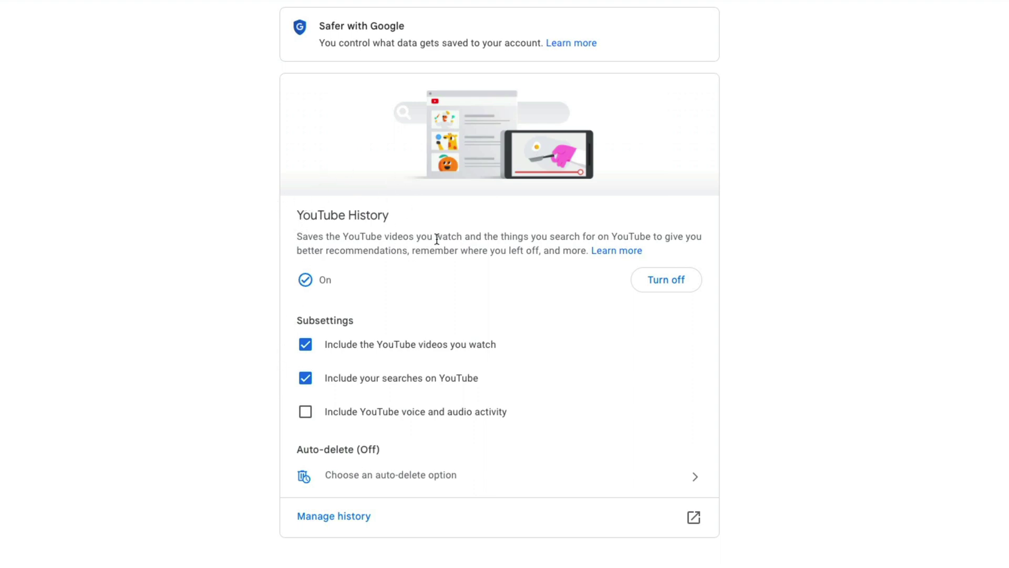
Step: Start pausing YouTube History from the Turn off option in its card
{"action": "left_click", "coordinate": [665, 282]}
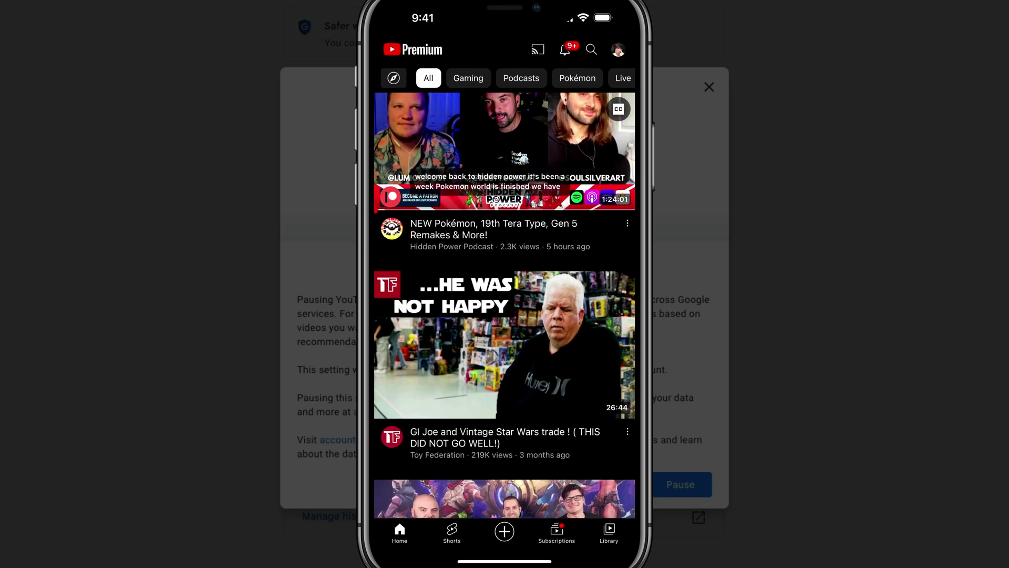
{"action": "scroll", "coordinate": [505, 301], "scroll_direction": "down", "scroll_amount": 1}
{"action": "scroll", "coordinate": [504, 299], "scroll_direction": "up", "scroll_amount": 1}
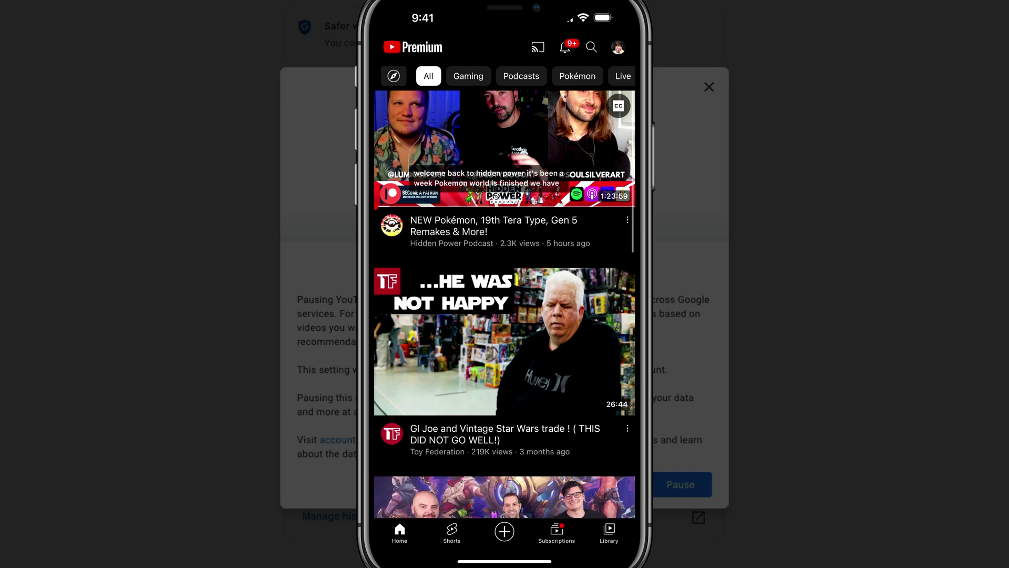
Step: Open the YouTube app's account menu from the profile picture
{"action": "left_click", "coordinate": [619, 49]}
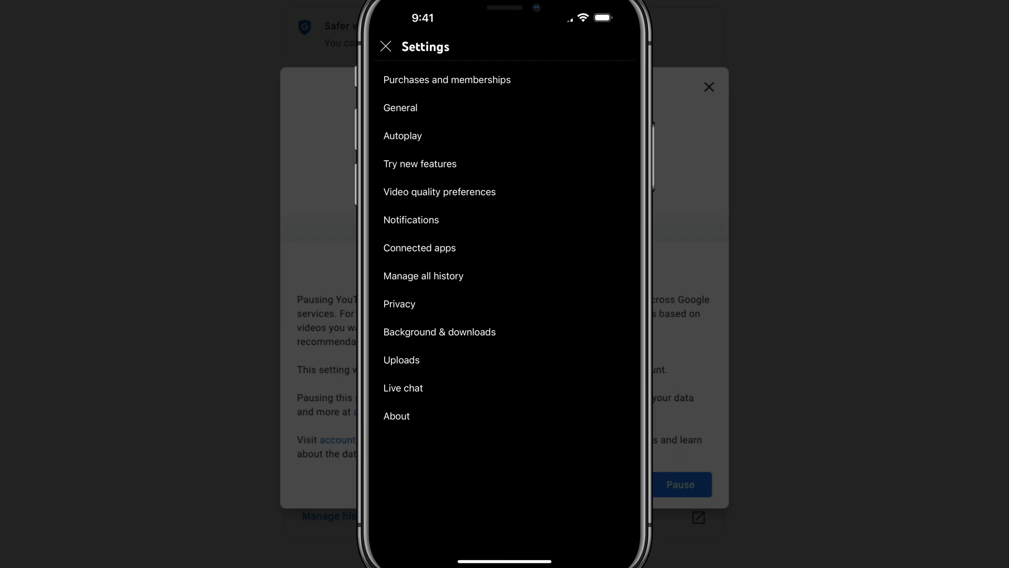
Step: Open Manage all history and review the auto-delete choices, leaving auto-delete Off
{"action": "left_click", "coordinate": [424, 276]}
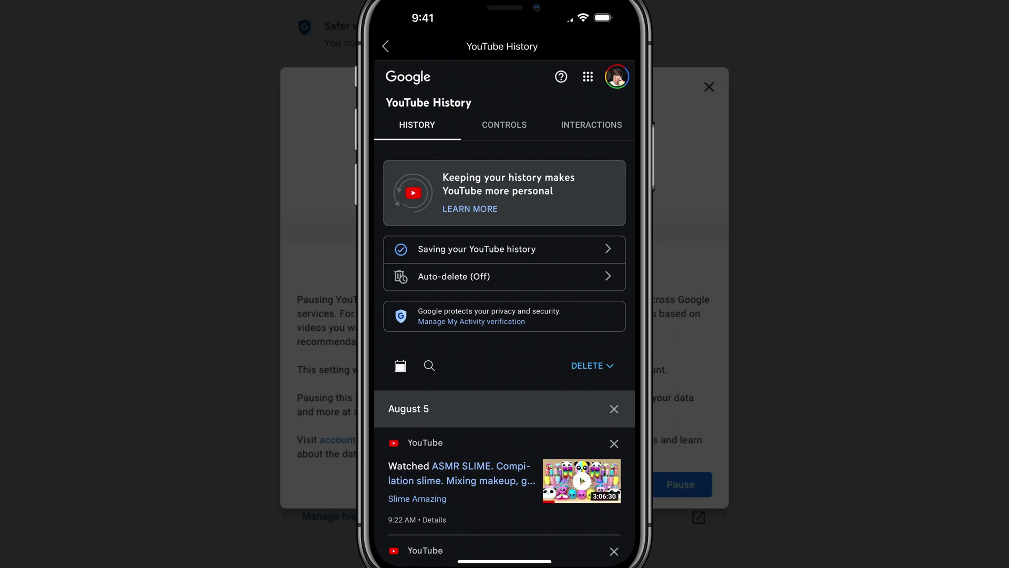
{"action": "left_click", "coordinate": [505, 276]}
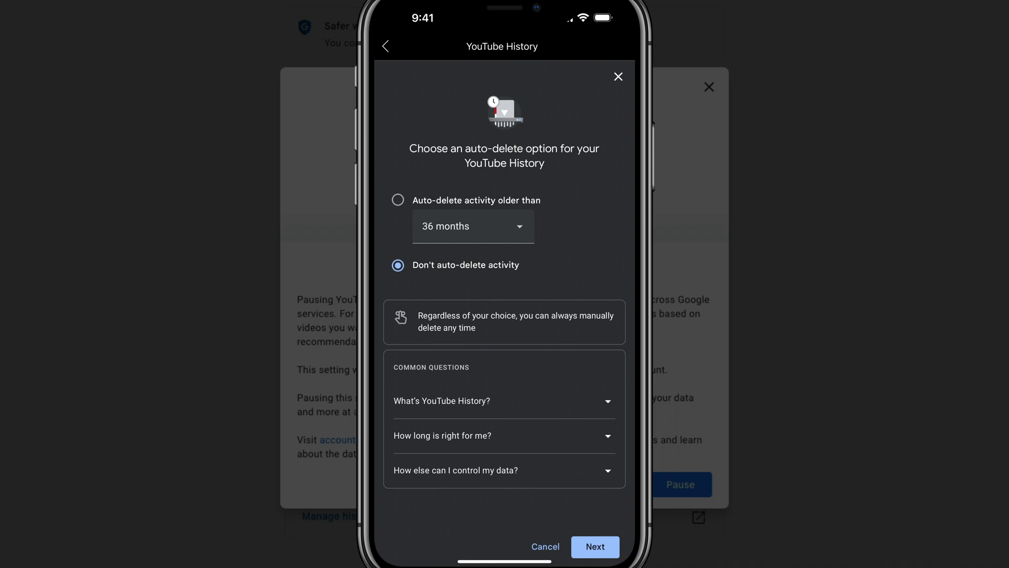
{"action": "left_click", "coordinate": [473, 226]}
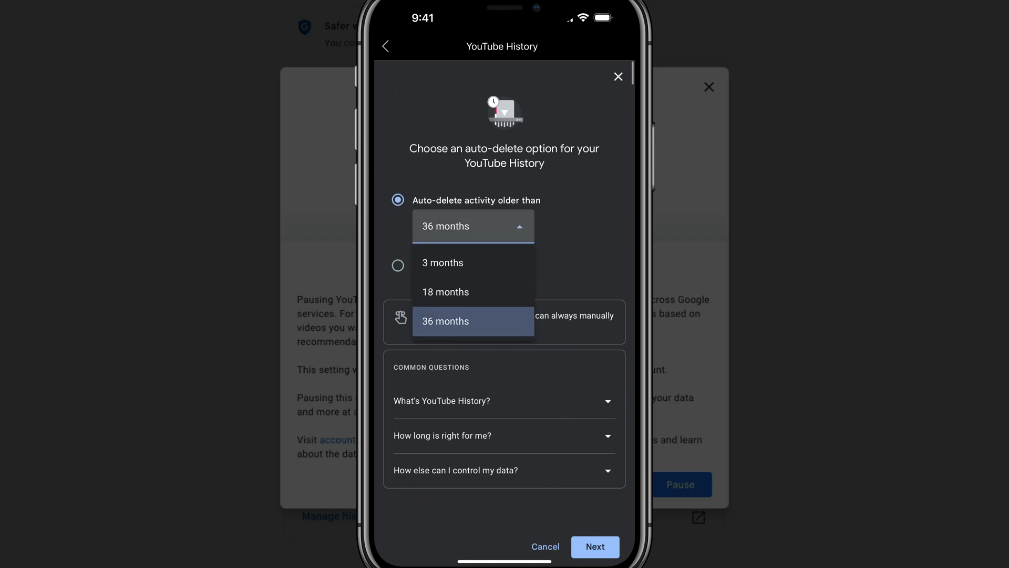
{"action": "left_click", "coordinate": [618, 77]}
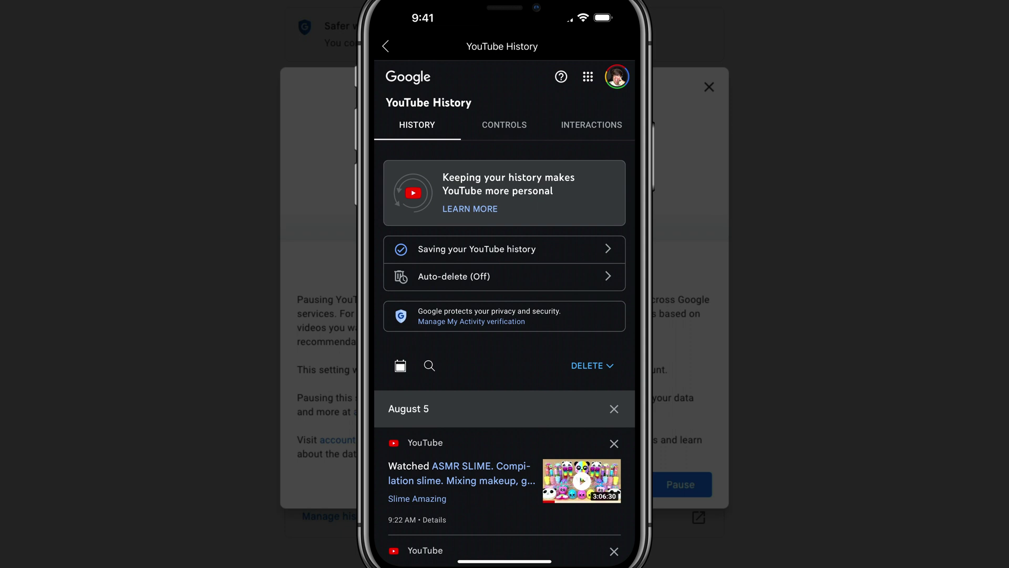
Step: Turn off YouTube History in the app, confirming Pause and acknowledging the notice
{"action": "left_click", "coordinate": [505, 248]}
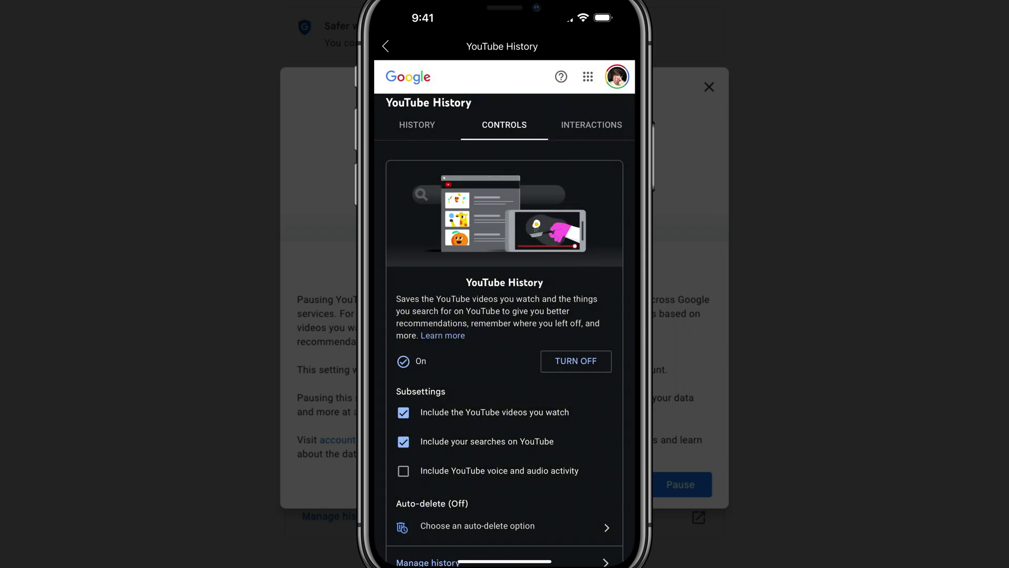
{"action": "scroll", "coordinate": [505, 332], "scroll_direction": "down", "scroll_amount": 1}
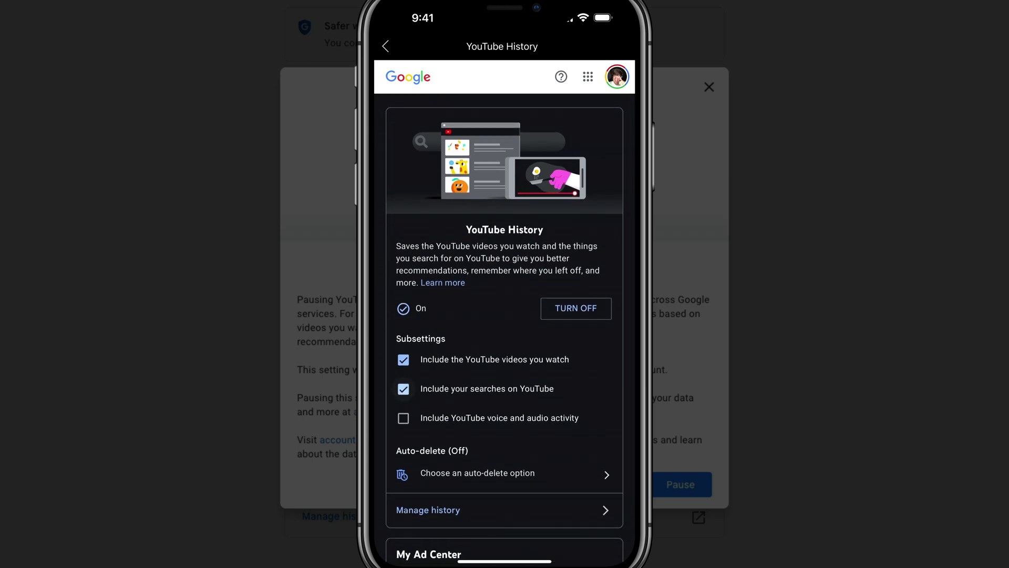
{"action": "left_click", "coordinate": [577, 308]}
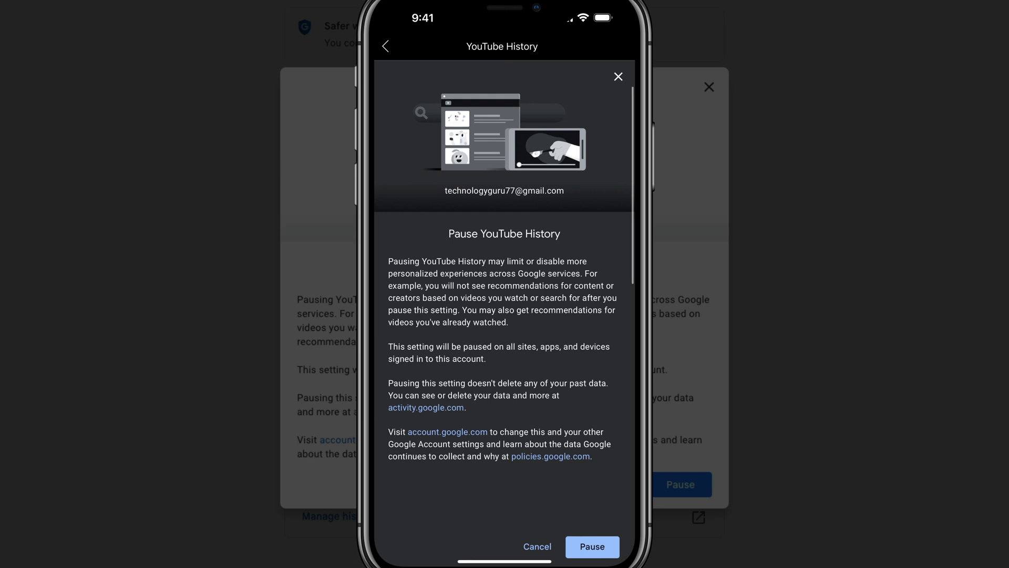
{"action": "left_click", "coordinate": [592, 546]}
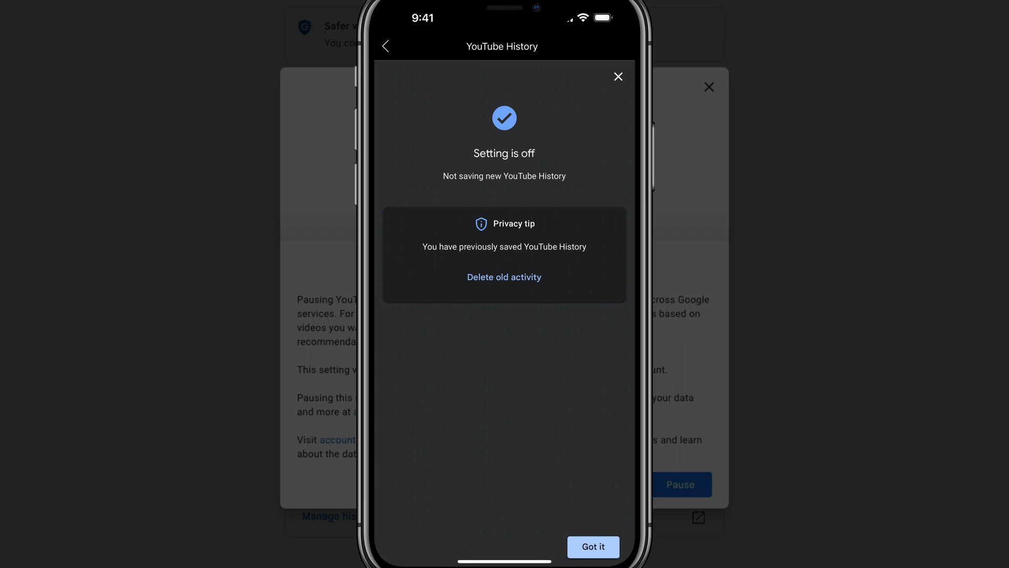
{"action": "left_click", "coordinate": [593, 546]}
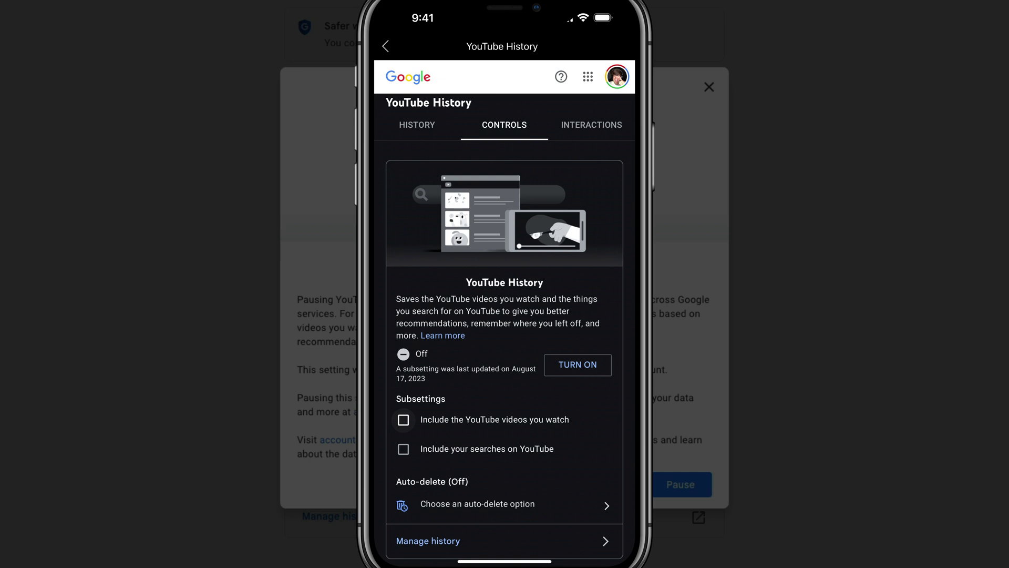
{"action": "scroll", "coordinate": [505, 332], "scroll_direction": "down", "scroll_amount": 1}
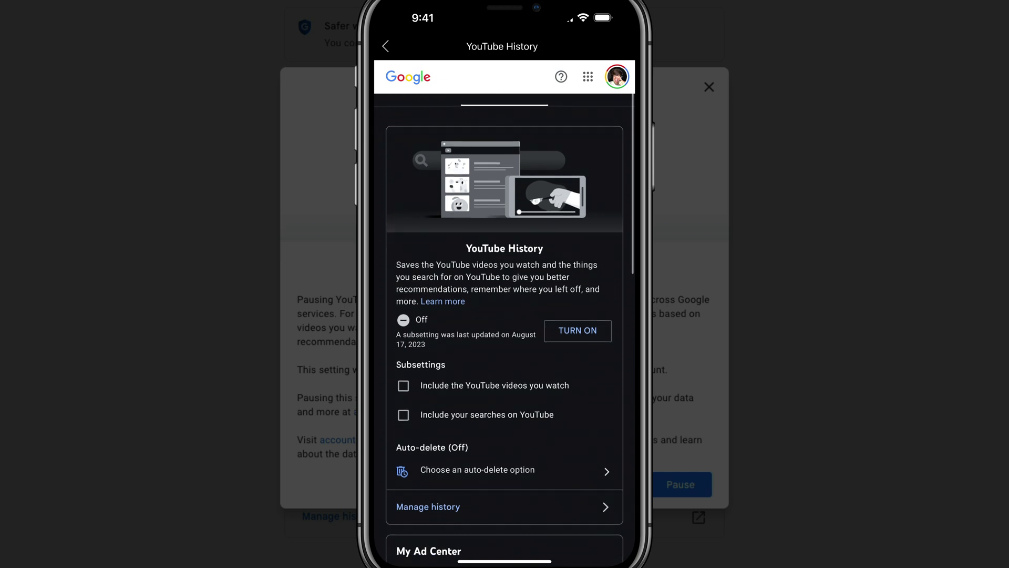